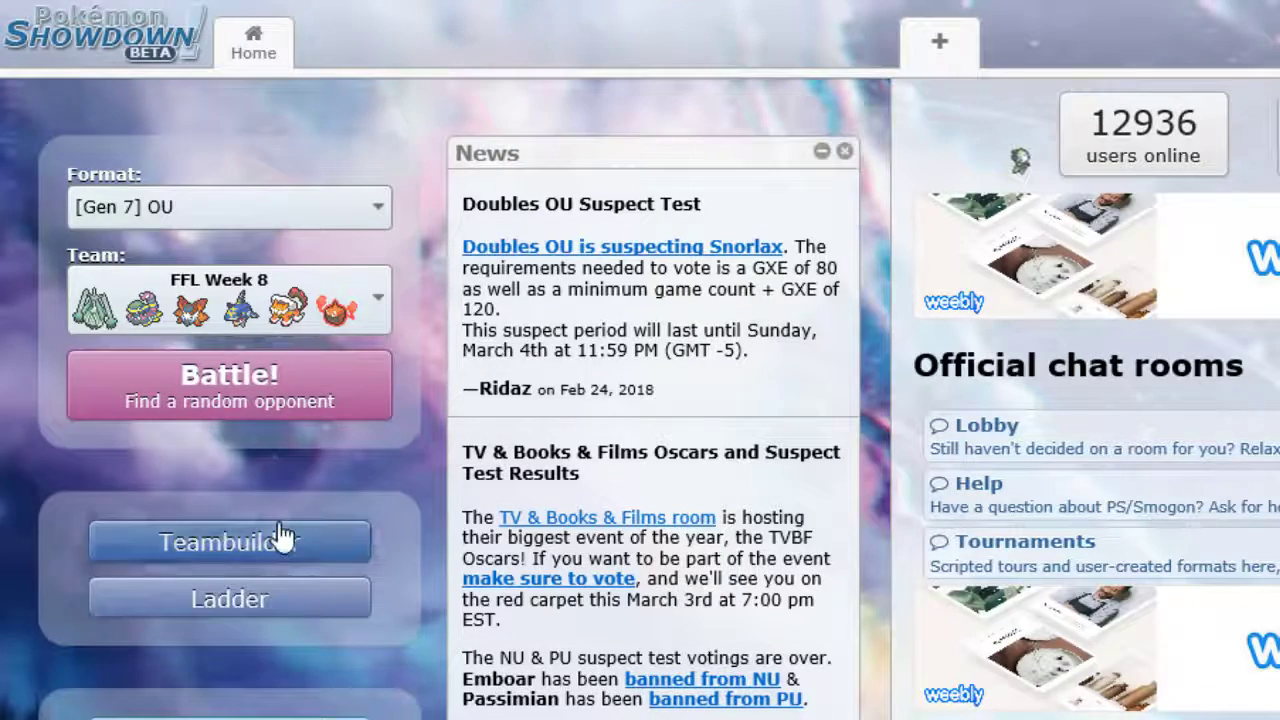
Open the FFL Week 8 team in the teambuilder and display Celesteela's EV spread.
{"action": "left_click", "coordinate": [282, 540]}
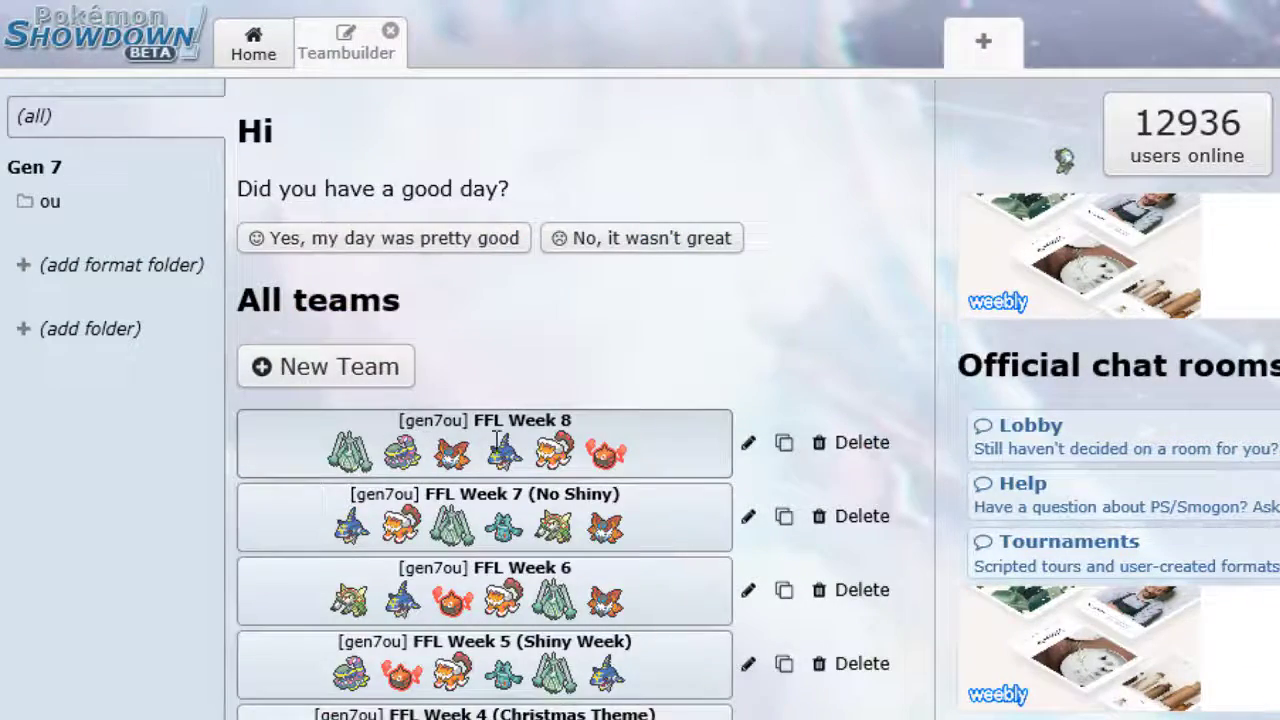
{"action": "left_click", "coordinate": [414, 440]}
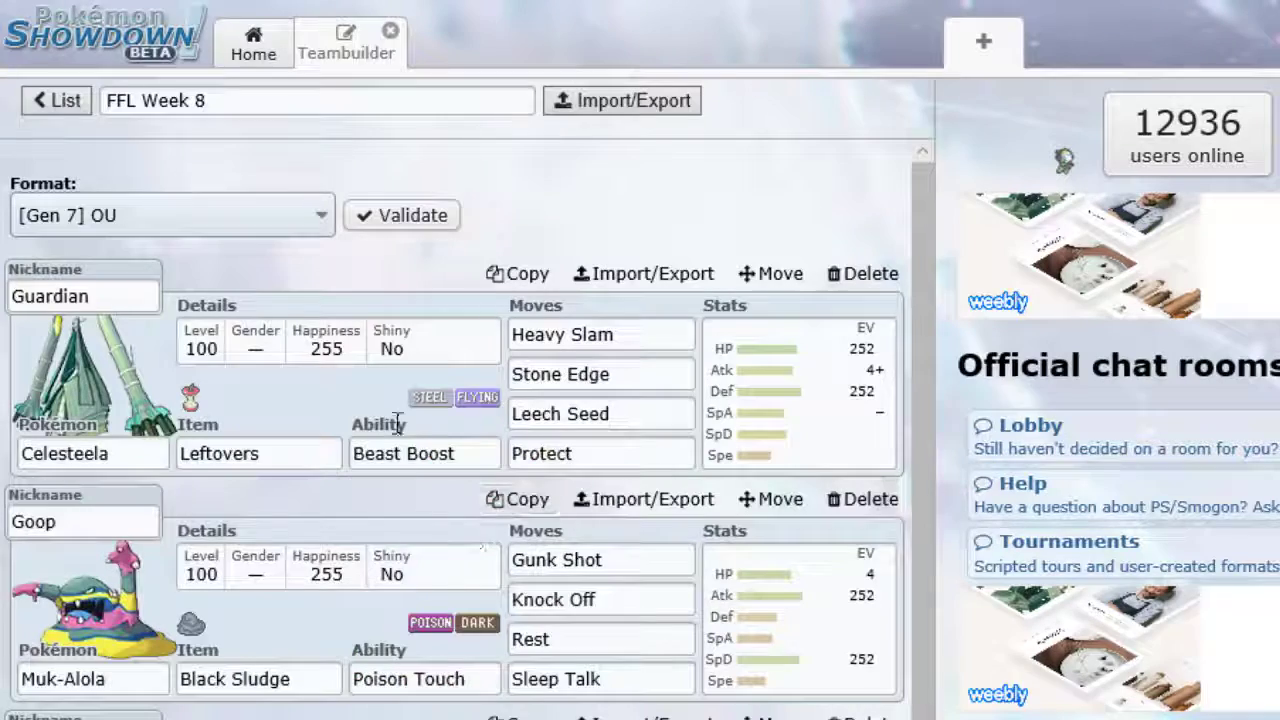
{"action": "left_click", "coordinate": [786, 394]}
{"action": "left_click", "coordinate": [63, 112]}
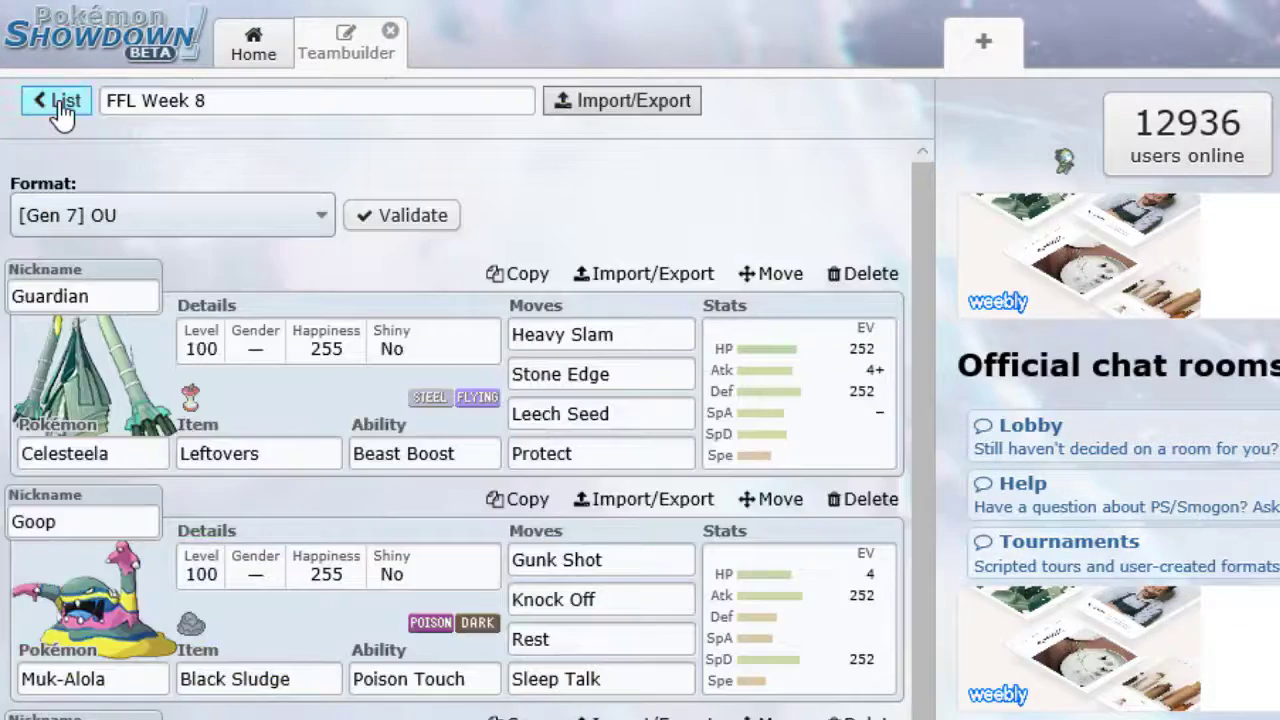
{"action": "left_click", "coordinate": [57, 104]}
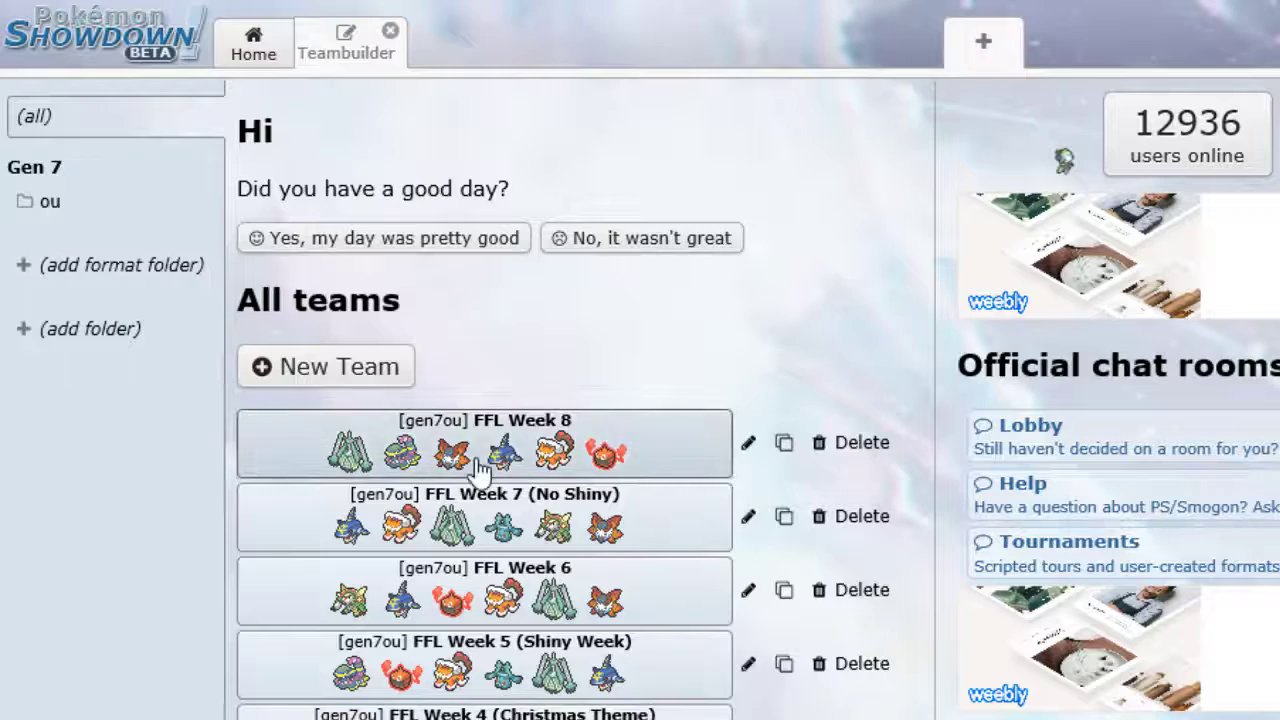
{"action": "left_click", "coordinate": [648, 455]}
{"action": "left_click", "coordinate": [768, 432]}
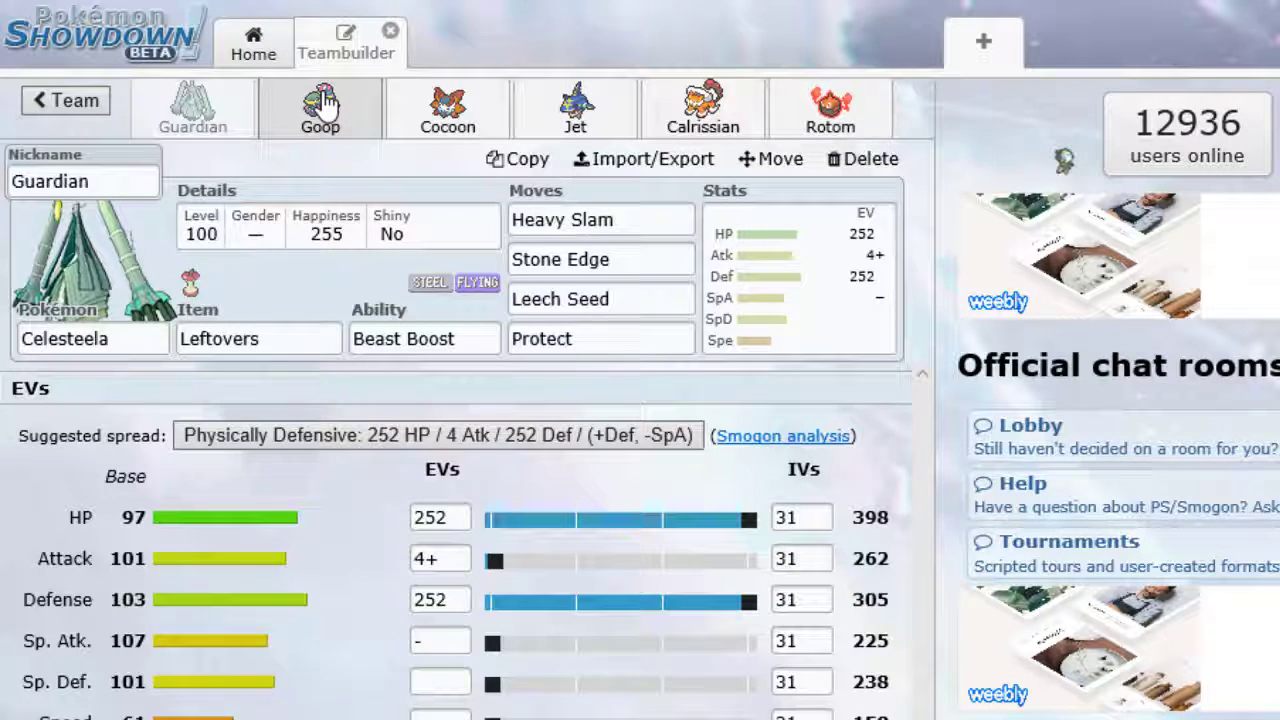
Set Muk-Alola's nature to Adamant (+Atk, -SpA).
{"action": "left_click", "coordinate": [279, 100]}
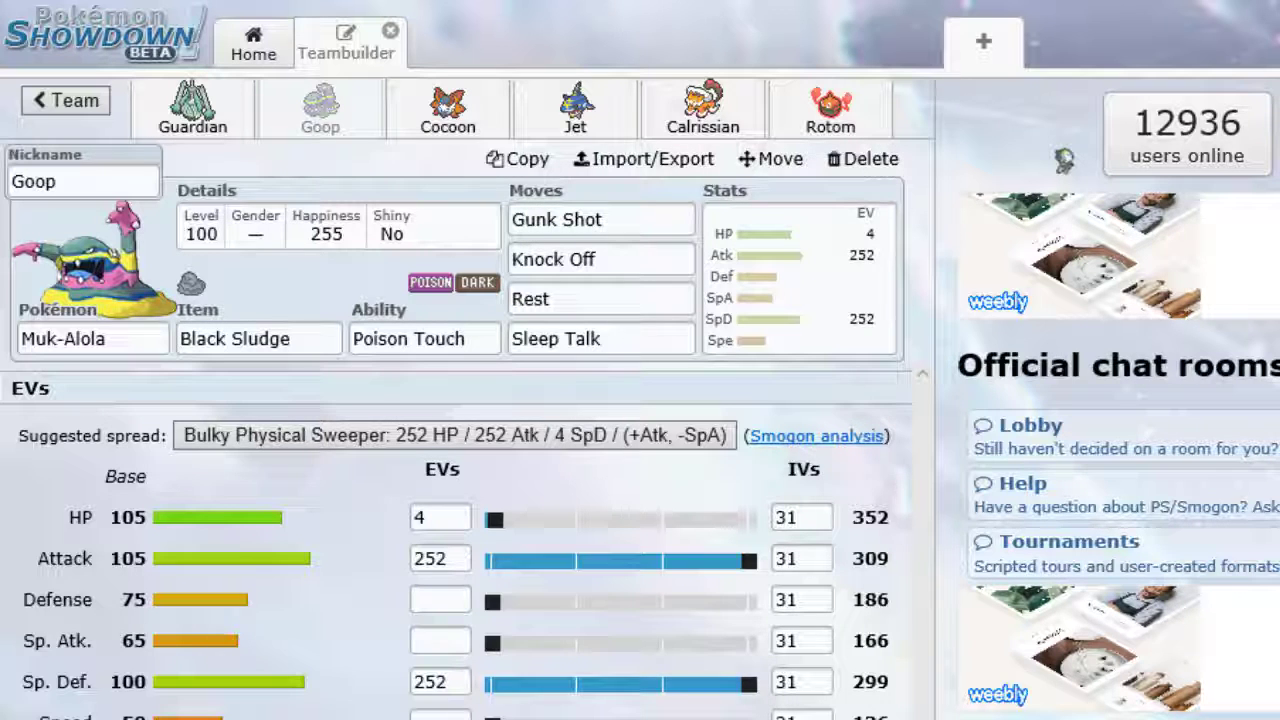
{"action": "left_click", "coordinate": [200, 712]}
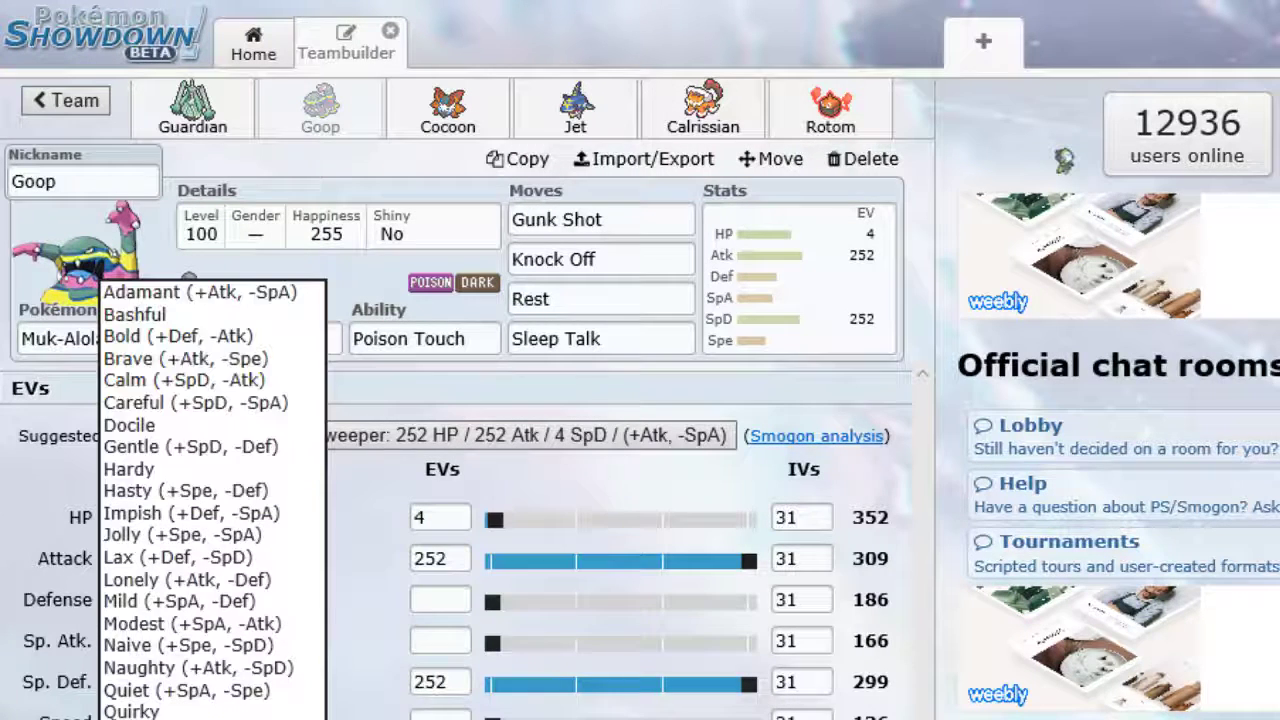
{"action": "left_click", "coordinate": [232, 292]}
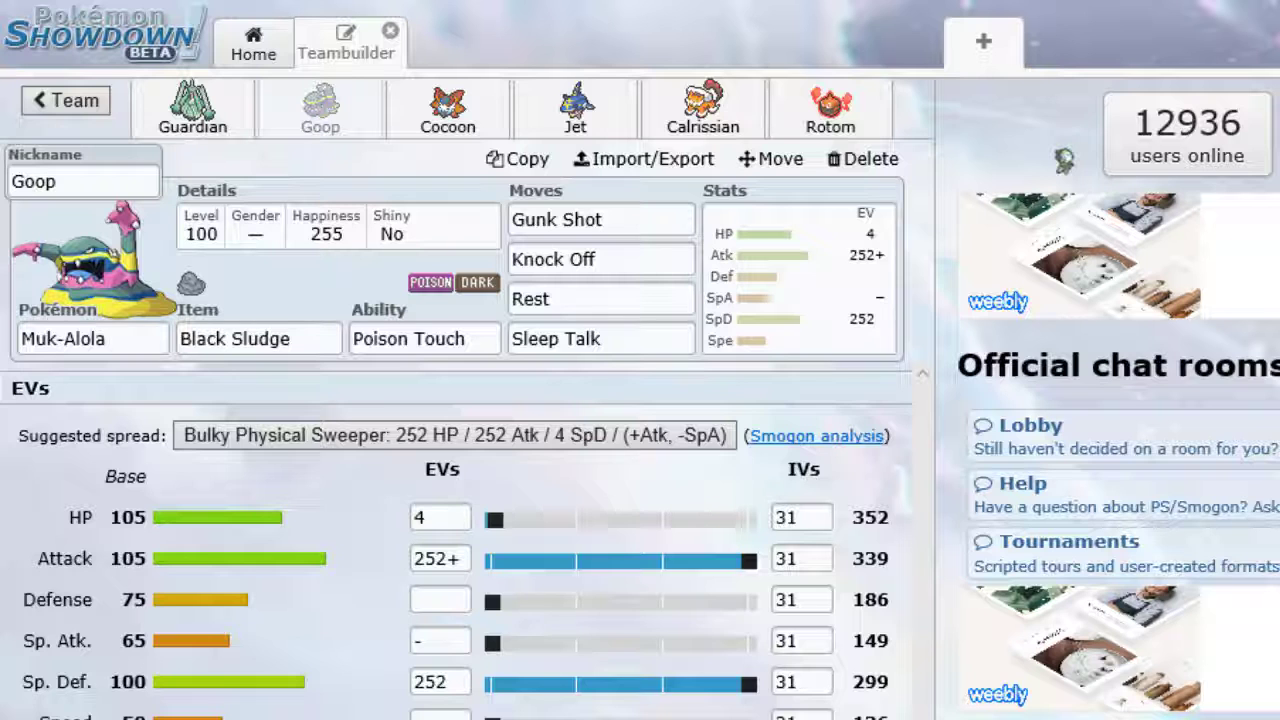
Review Volcarona's set and assign 4 HP EVs to Sharpedo-Mega.
{"action": "left_click", "coordinate": [447, 108]}
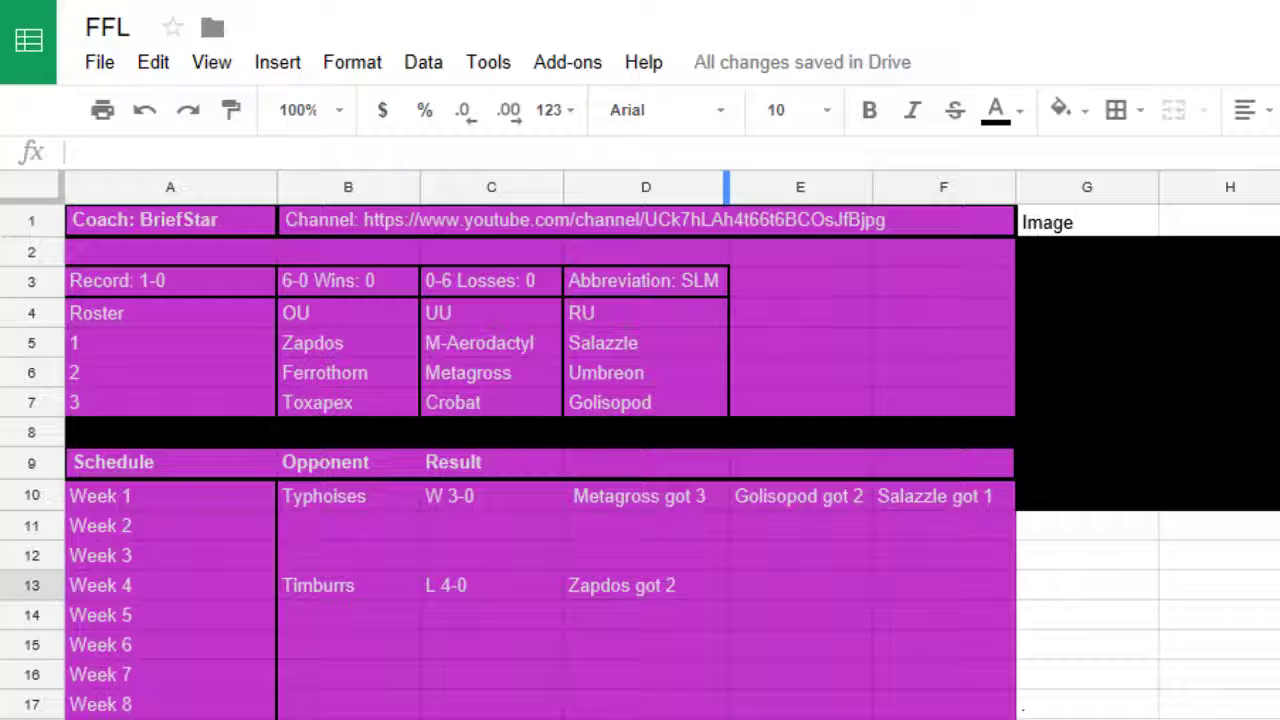
{"action": "key", "text": "ctrl+Tab"}
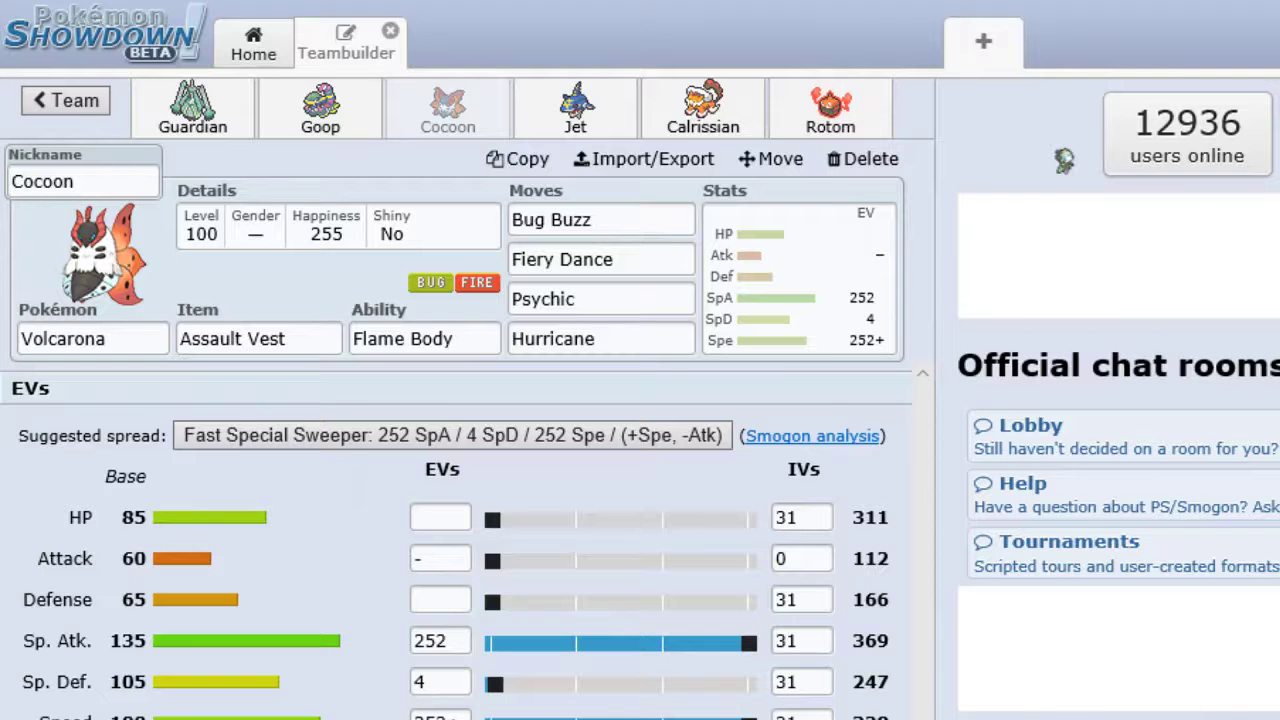
{"action": "left_click", "coordinate": [558, 125]}
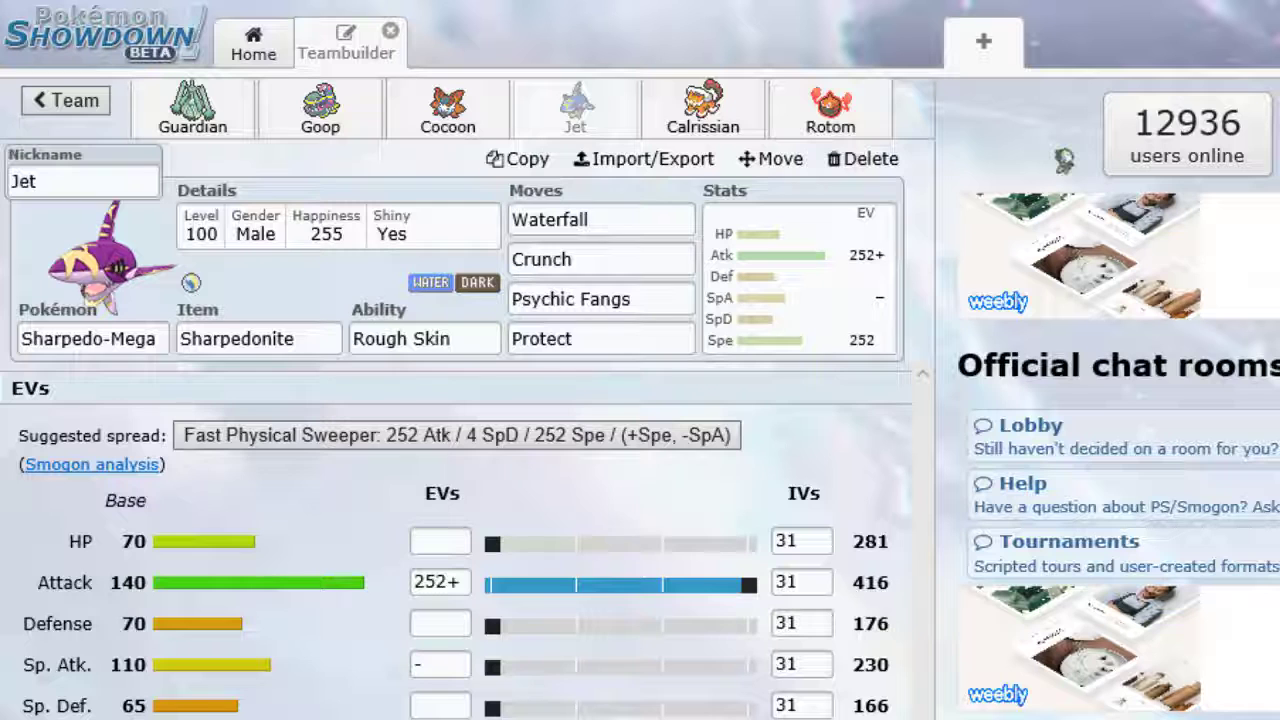
{"action": "left_click", "coordinate": [783, 286]}
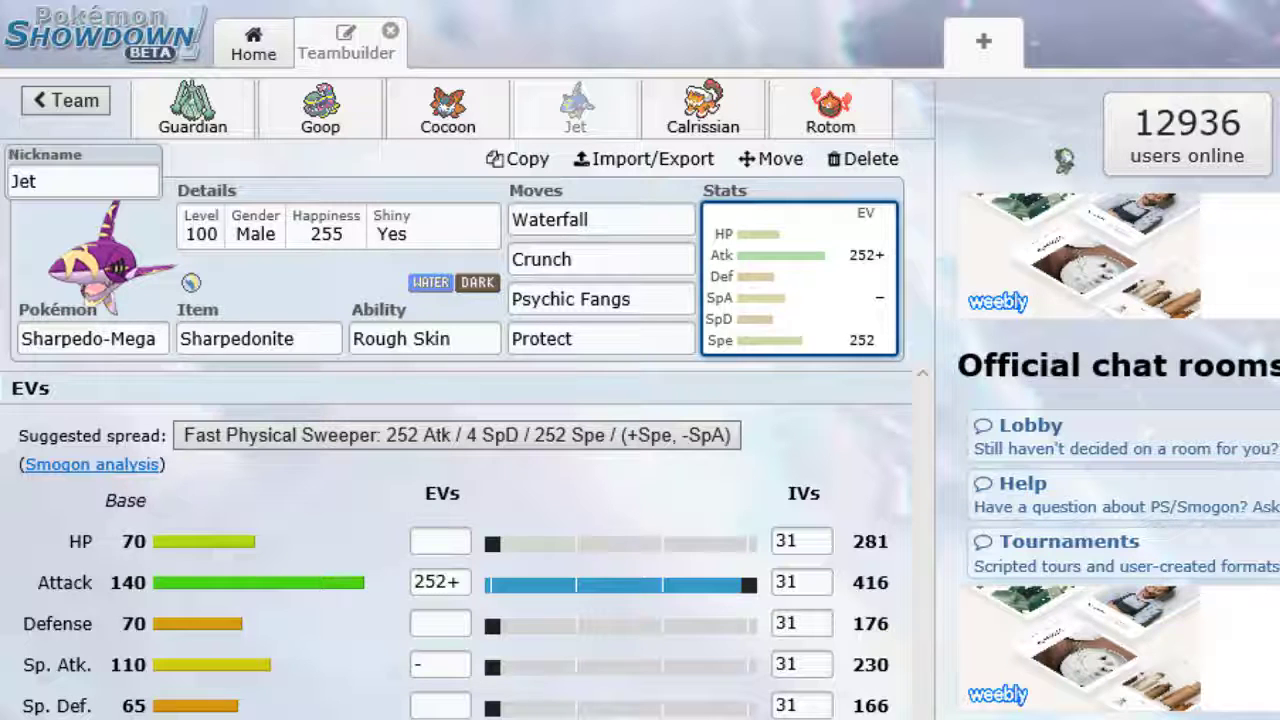
{"action": "left_click", "coordinate": [440, 541]}
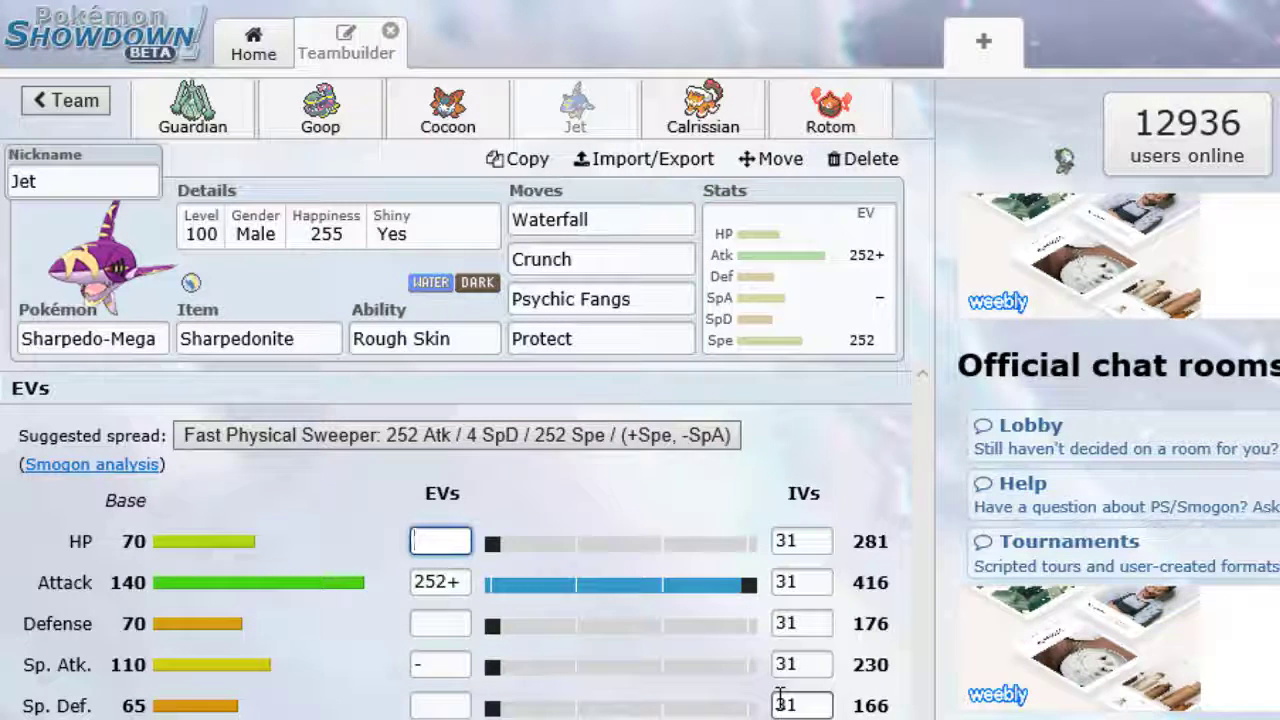
{"action": "type", "text": "4"}
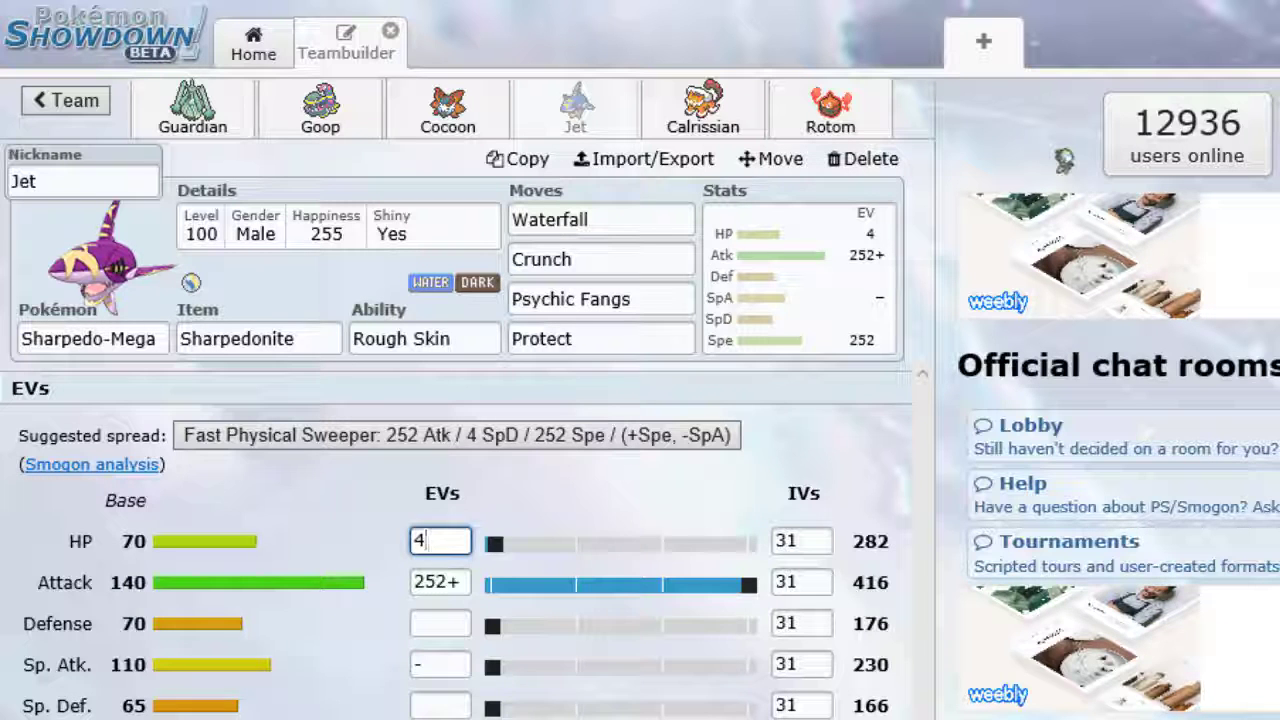
{"action": "key", "text": "Tab"}
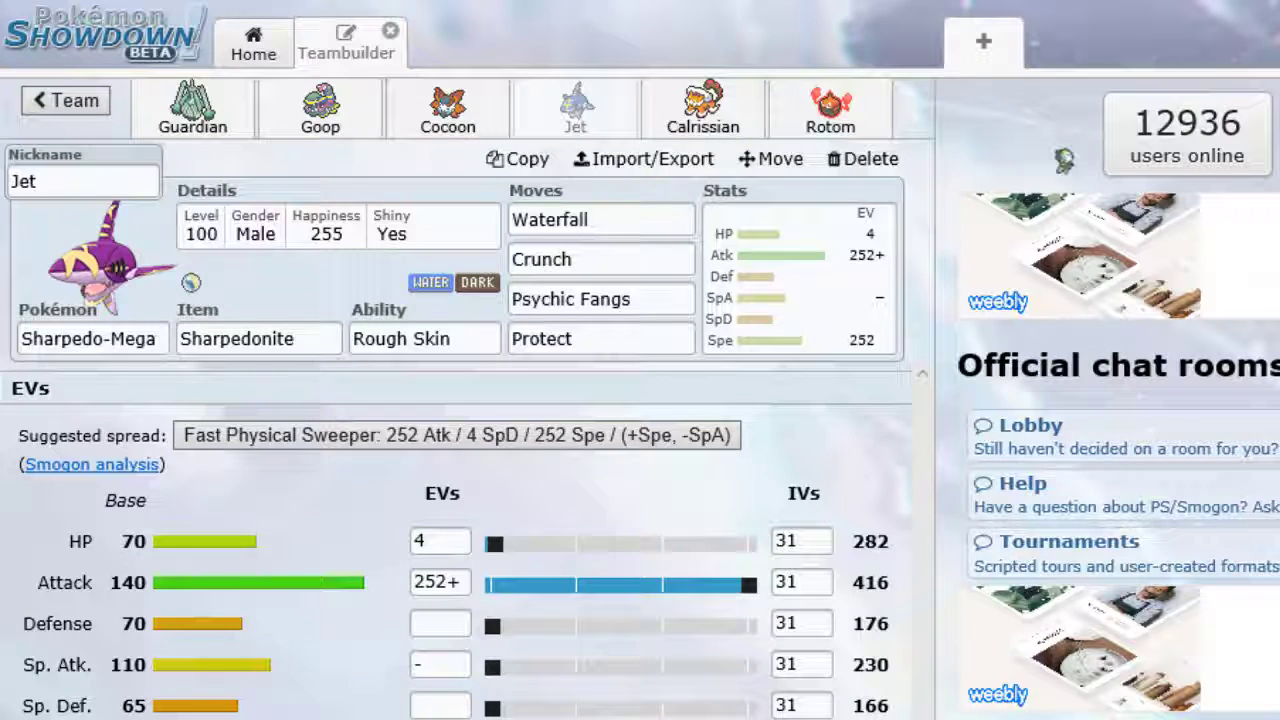
Review Landorus-Therian's EV spread and give Rotom-Heat the nickname Baker.
{"action": "left_click", "coordinate": [703, 105]}
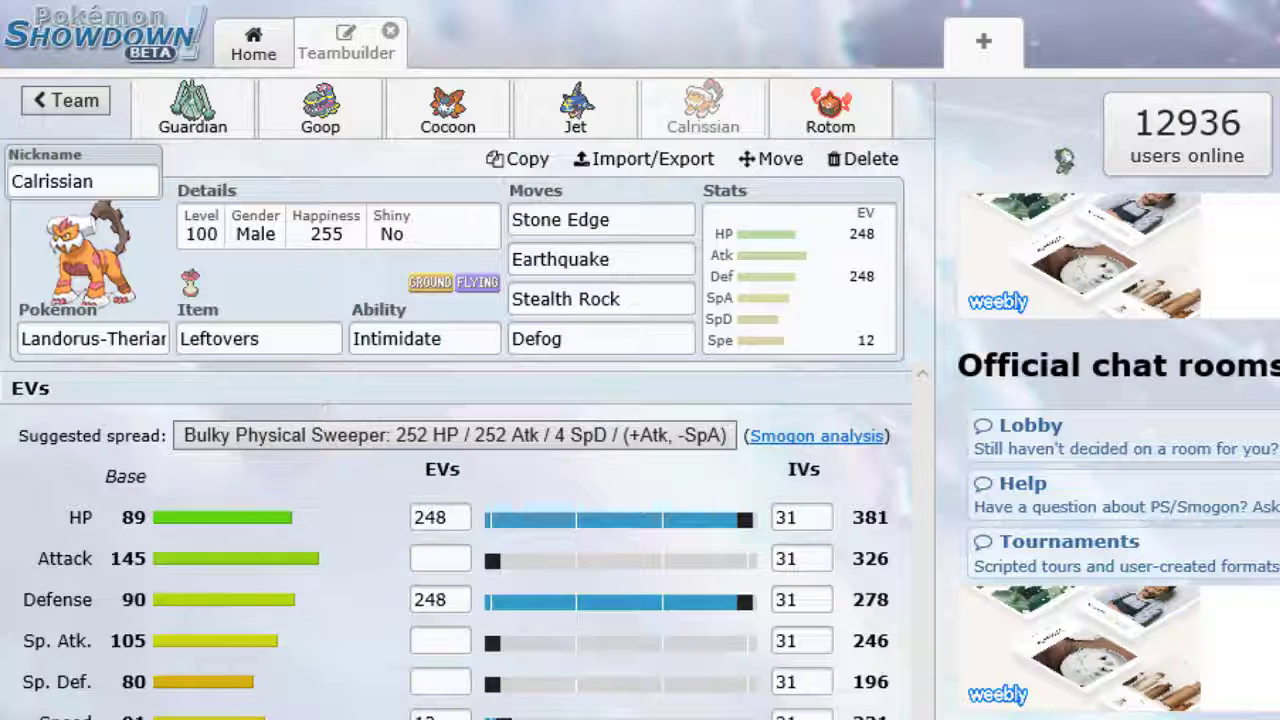
{"action": "left_click", "coordinate": [466, 608]}
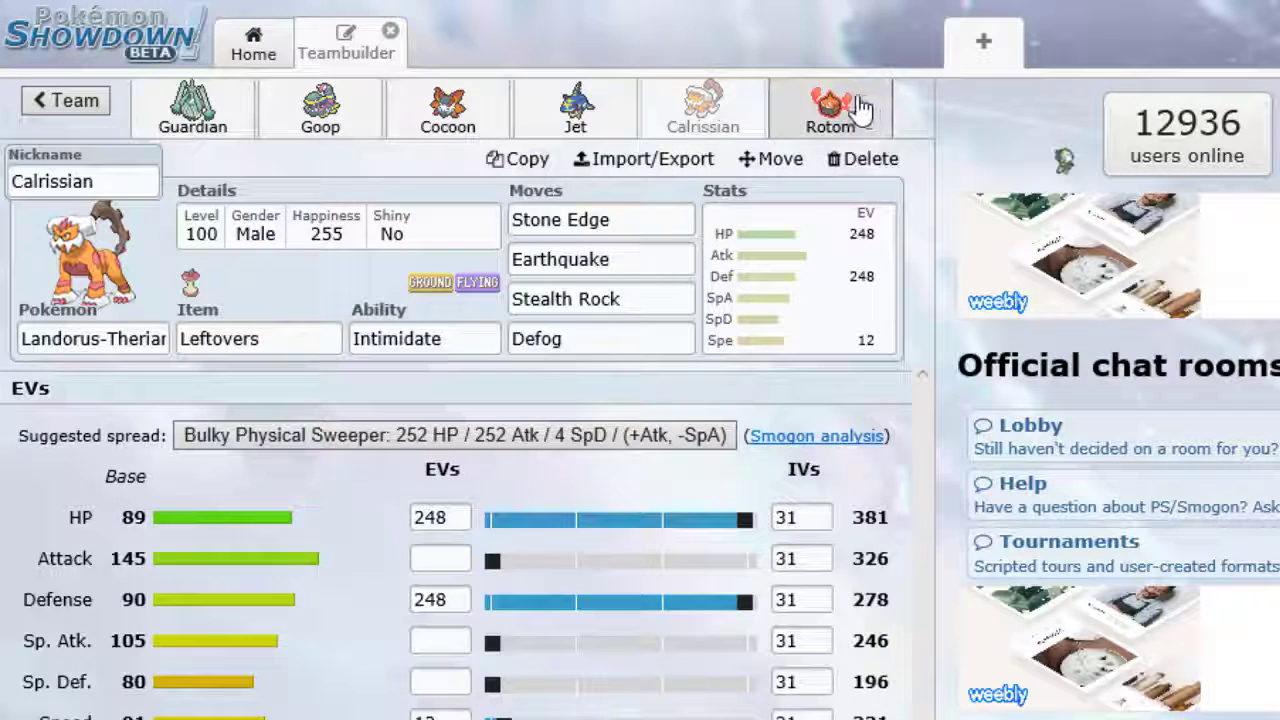
{"action": "left_click", "coordinate": [830, 105]}
{"action": "left_click", "coordinate": [113, 185]}
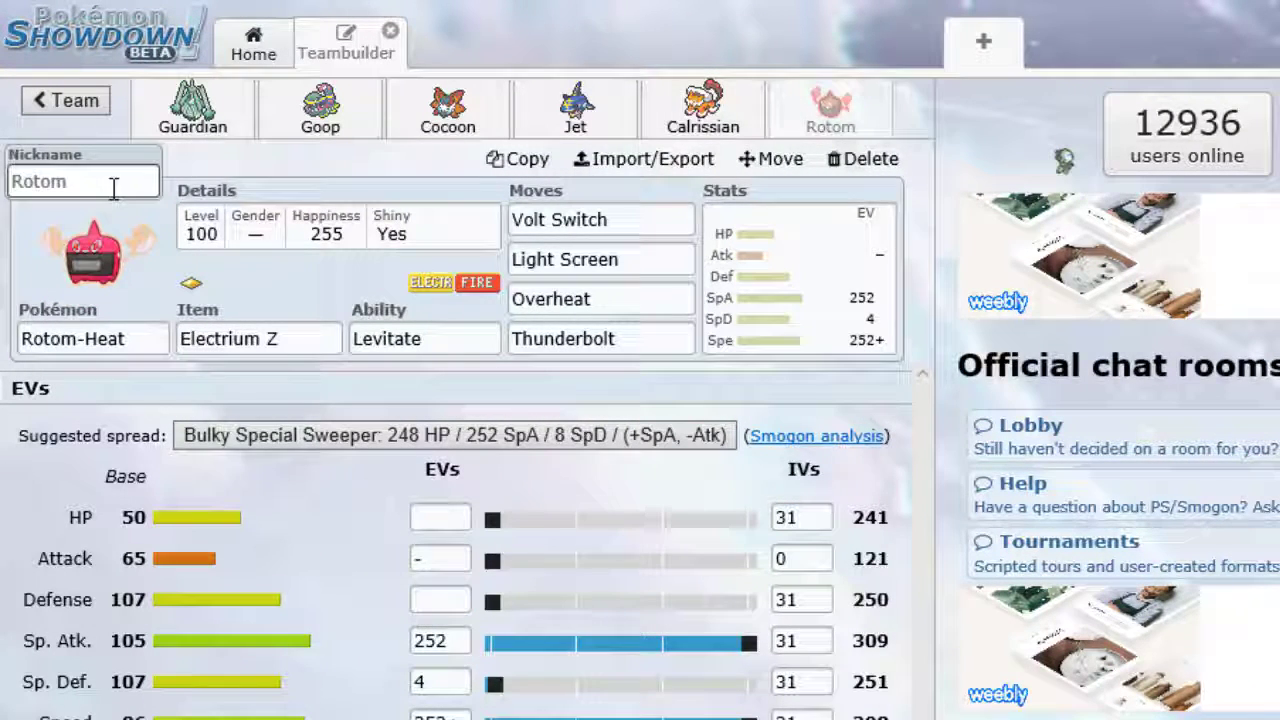
{"action": "type", "text": "Baker"}
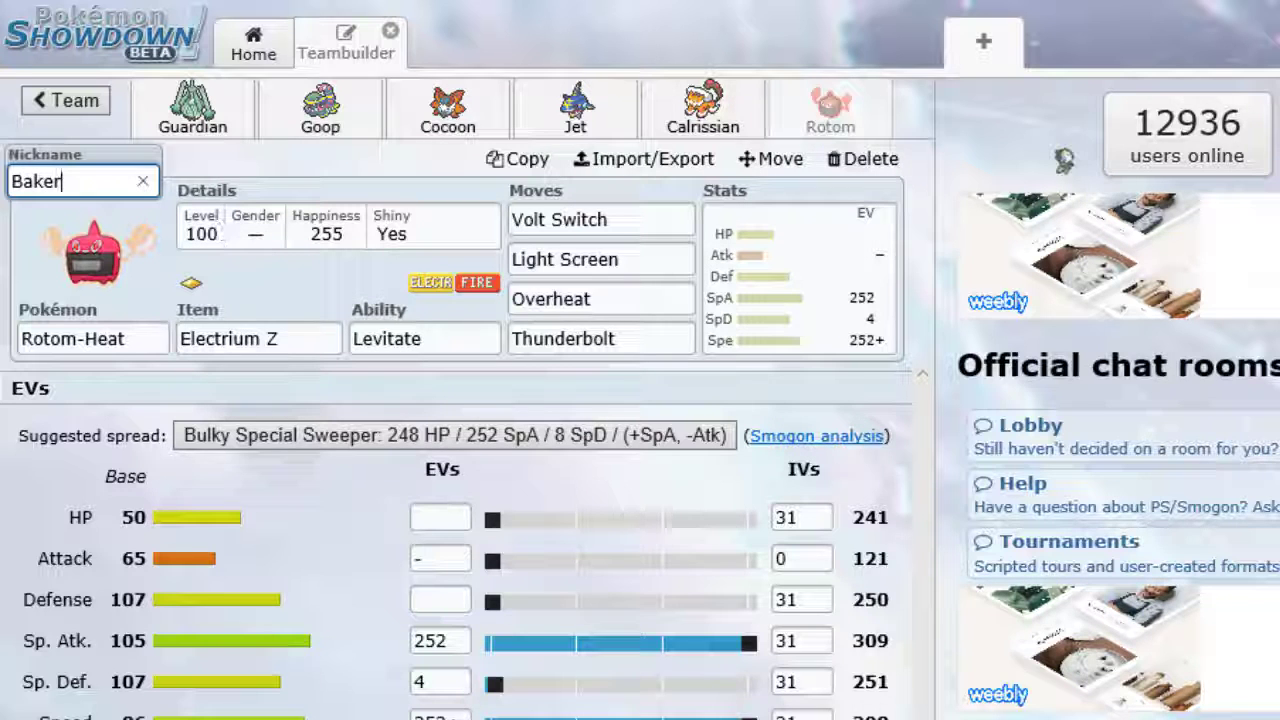
{"action": "key", "text": "Return"}
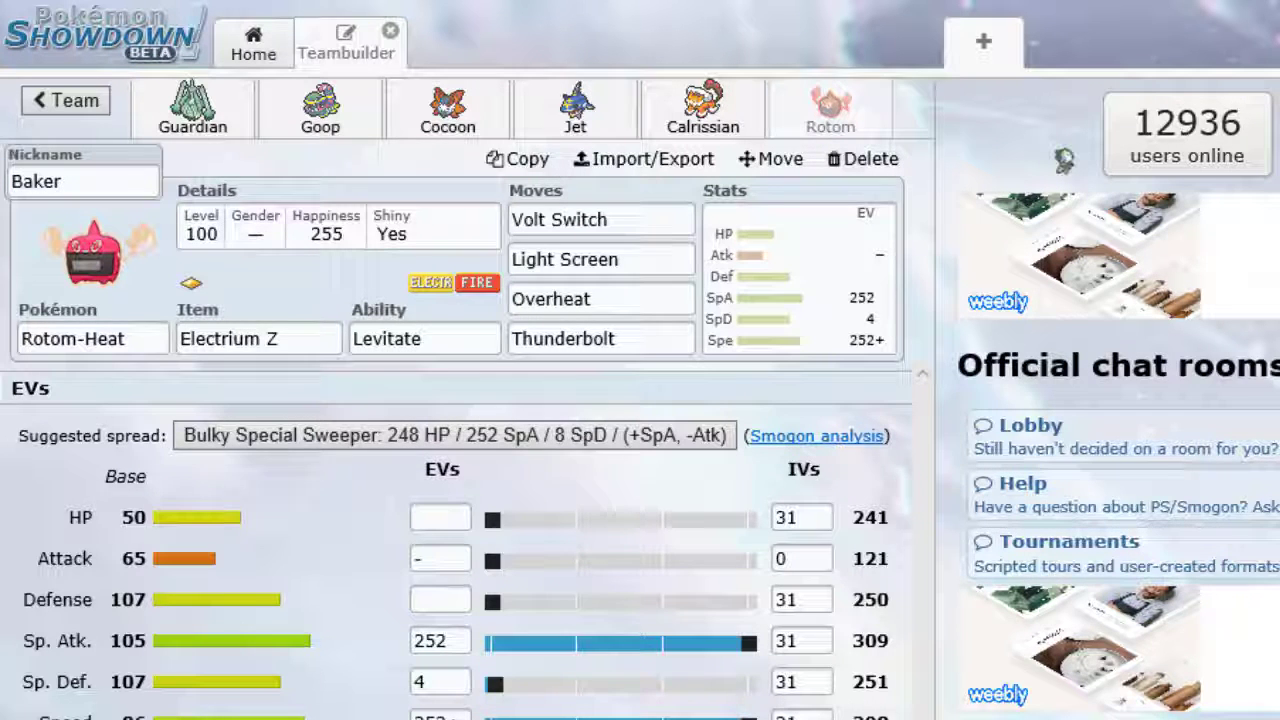
Review the sets of Landorus-Therian, Sharpedo-Mega, Volcarona, Celesteela and Rotom-Heat in the team.
{"action": "left_click", "coordinate": [735, 108]}
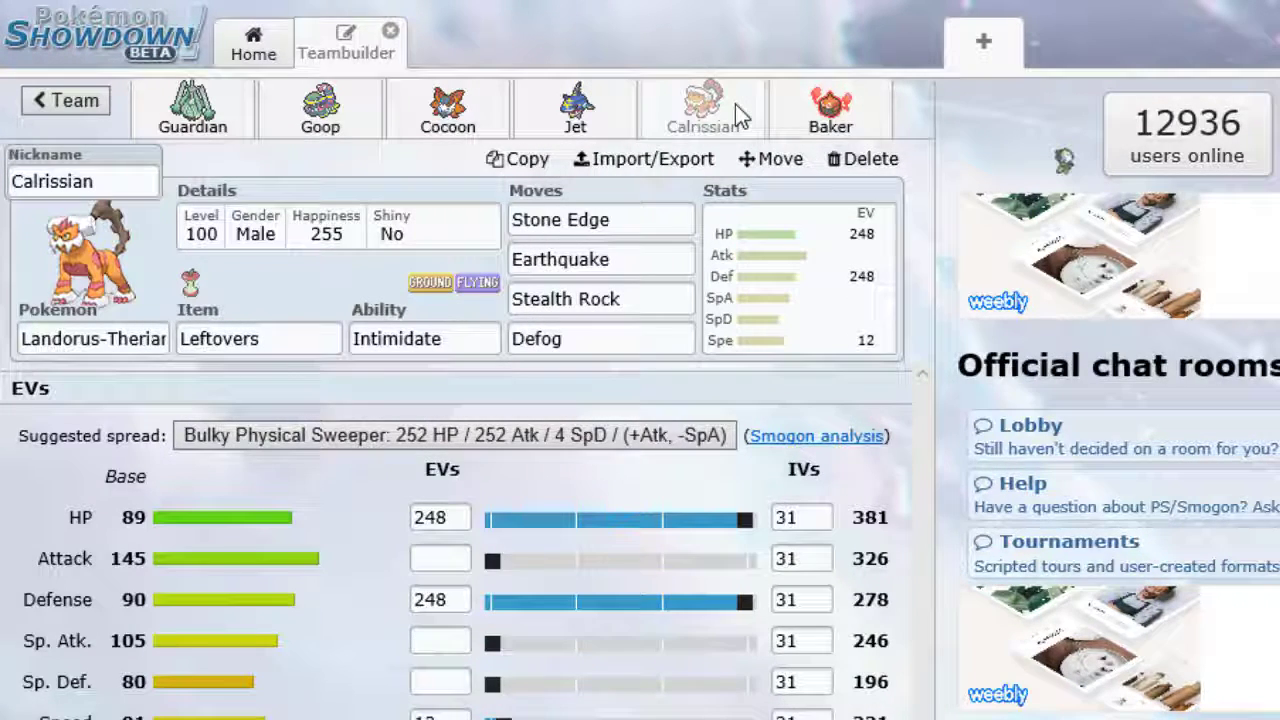
{"action": "left_click", "coordinate": [830, 108]}
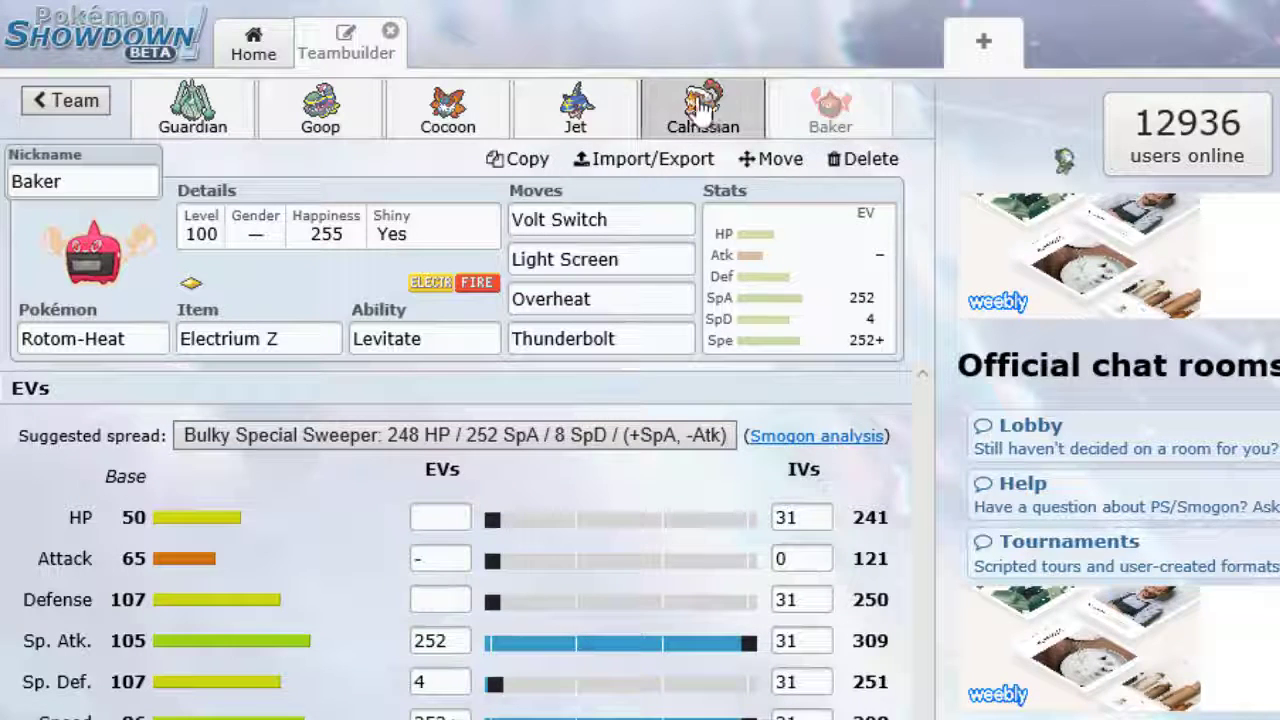
{"action": "left_click", "coordinate": [703, 110]}
{"action": "left_click", "coordinate": [570, 112]}
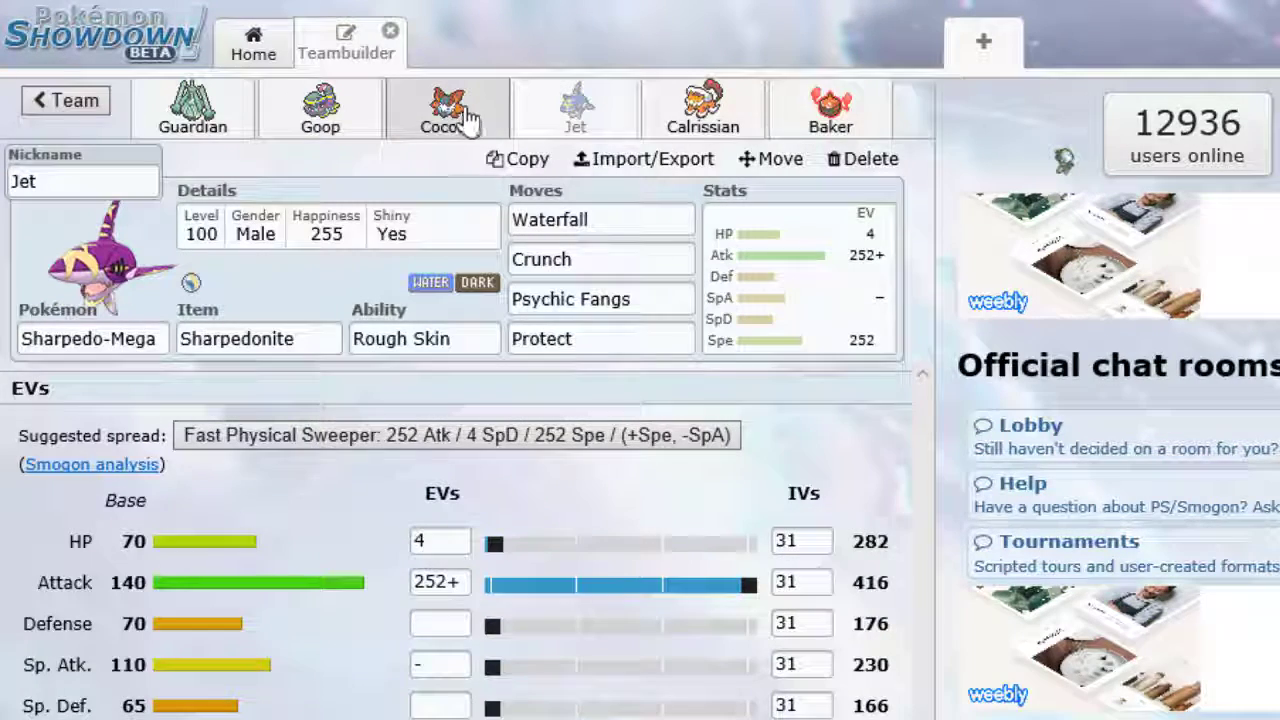
{"action": "left_click", "coordinate": [470, 120]}
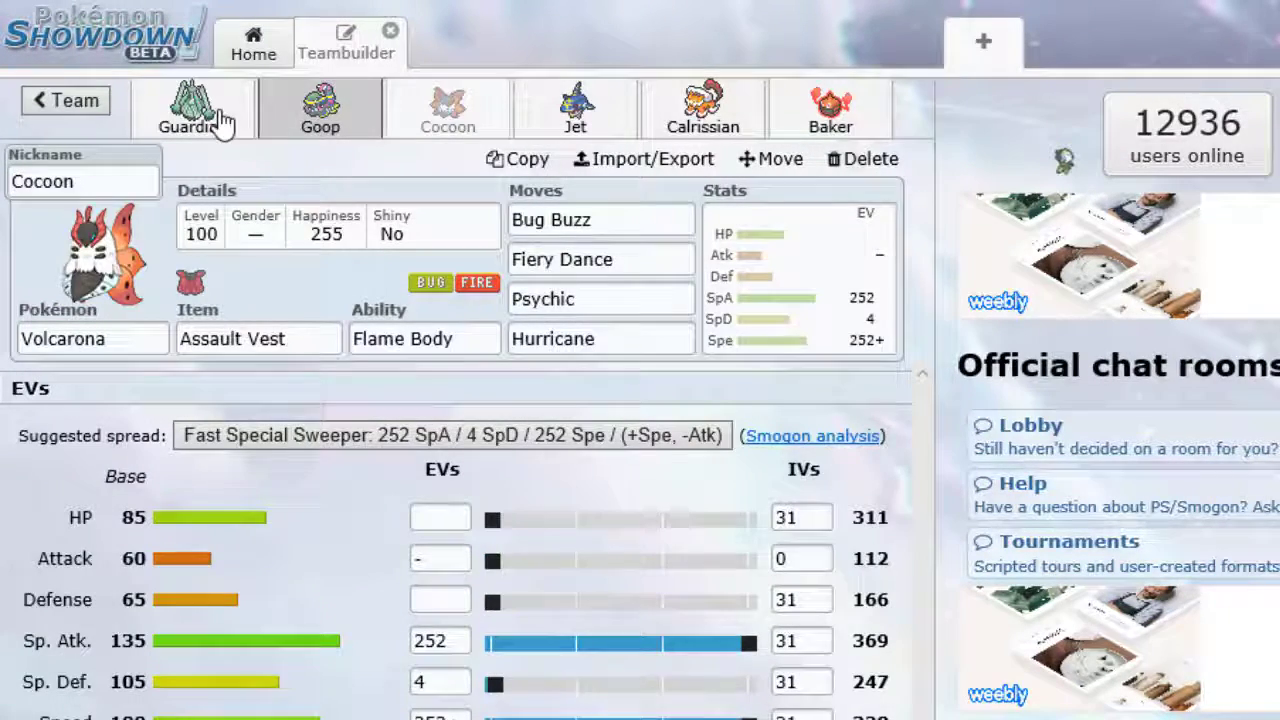
{"action": "left_click", "coordinate": [222, 120]}
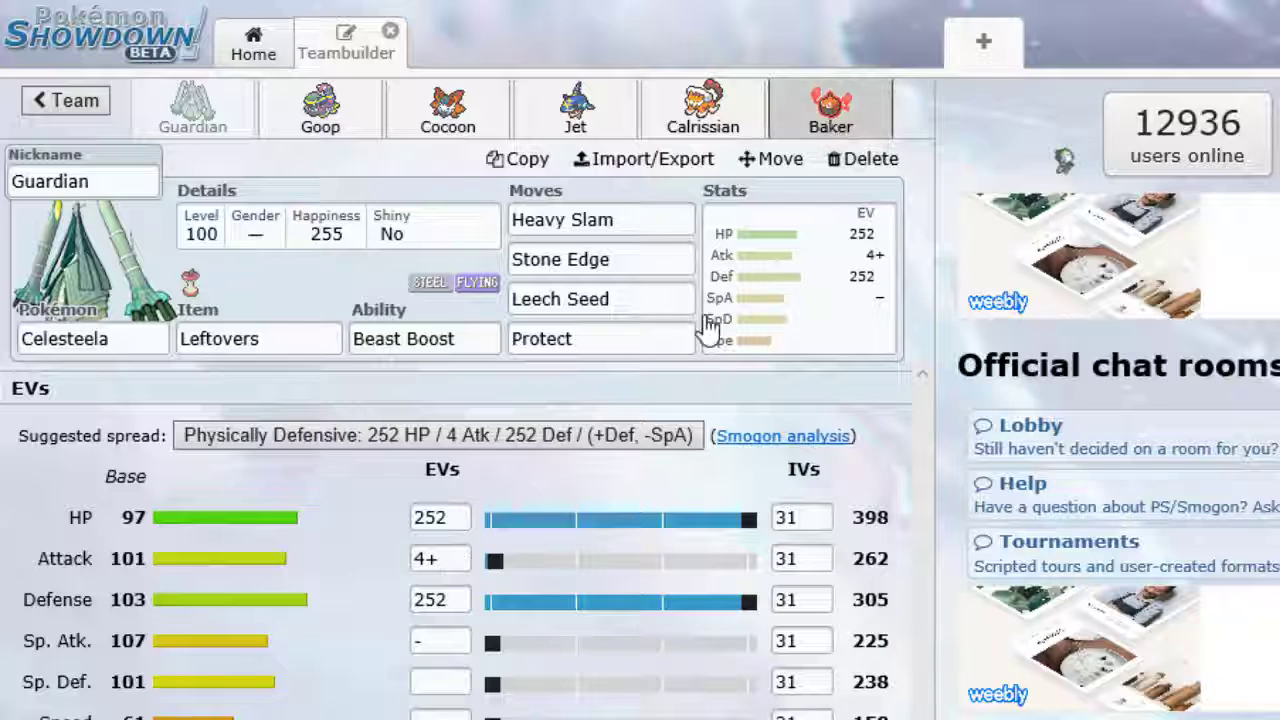
{"action": "left_click", "coordinate": [830, 110]}
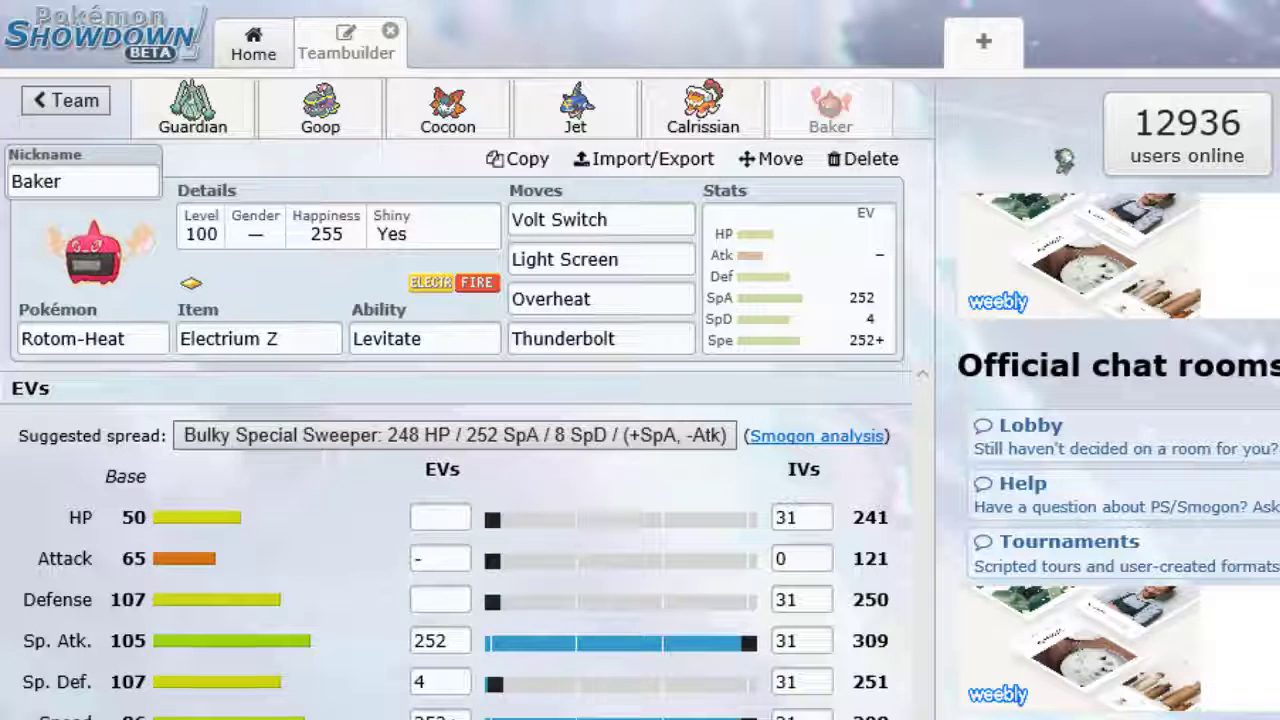